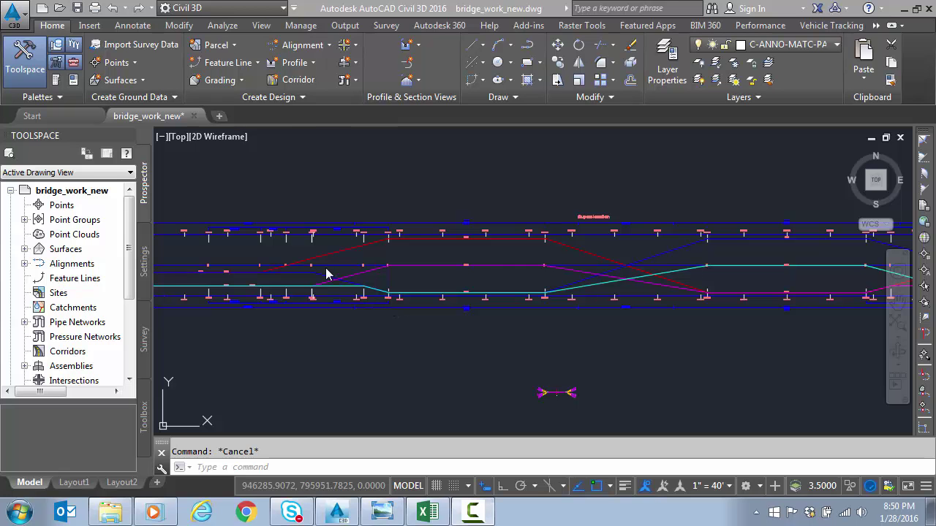
- Bring up the super_diagram.png superelevation design diagram in Windows Photo Viewer
scroll(288, 273, "up", 2)
scroll(282, 275, "up", 2)
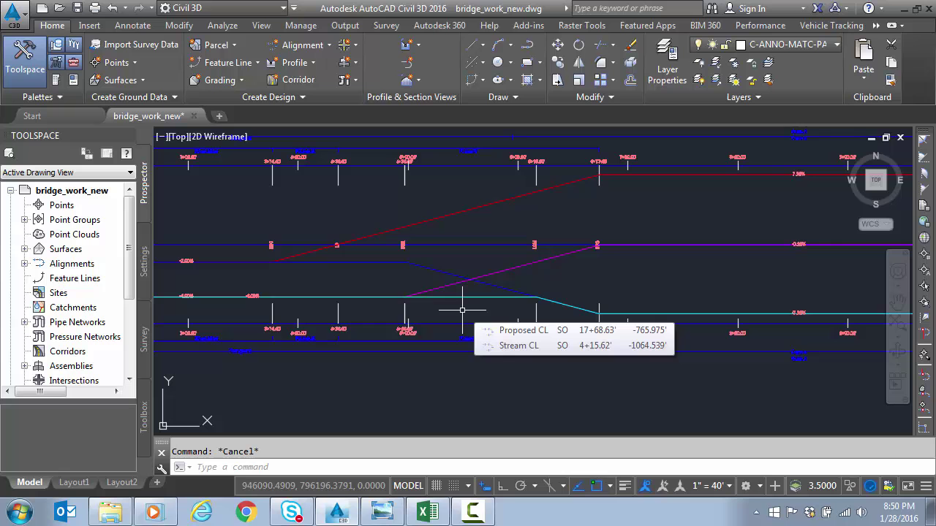
left_click(382, 512)
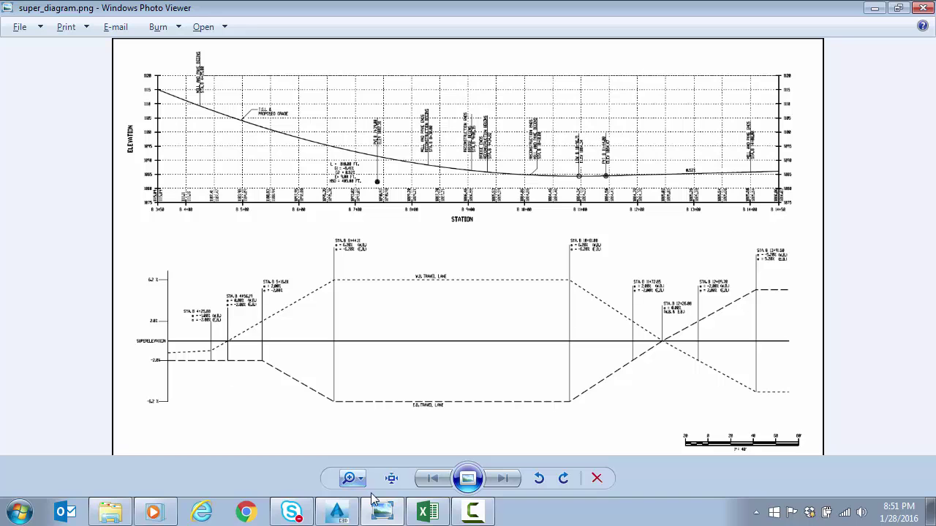
- Review SuperReport stations B 1+00.00 and B 4+25.89 (-1% left slope), then minimize Excel and the diagram
left_click(428, 512)
scroll(139, 322, "down", 1)
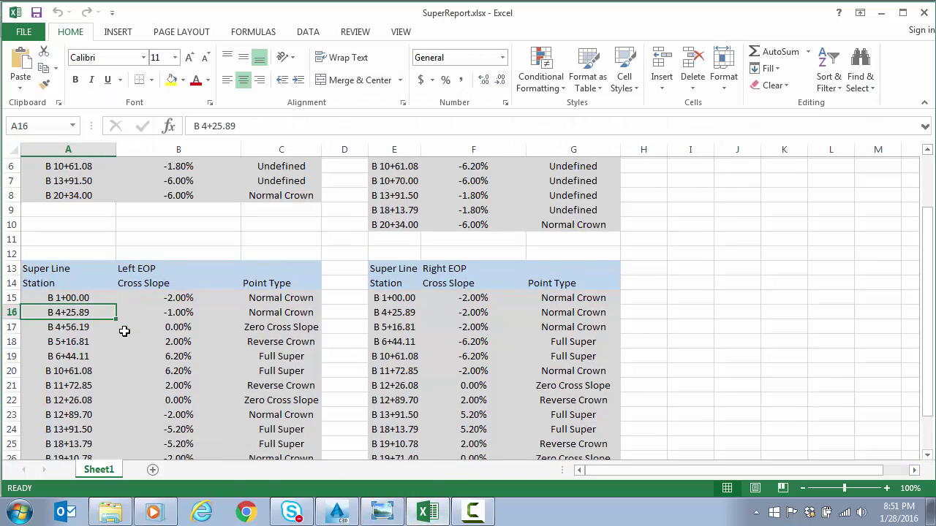
left_click(88, 281)
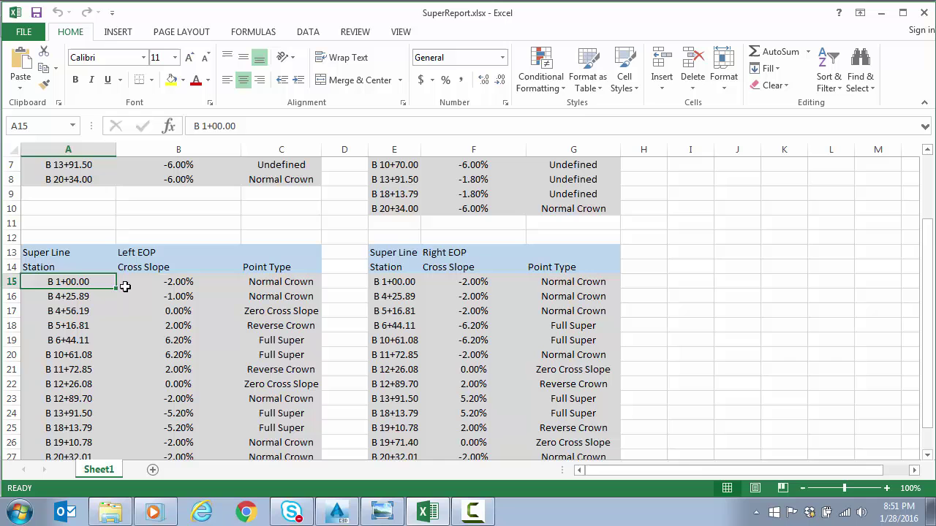
left_click(175, 285)
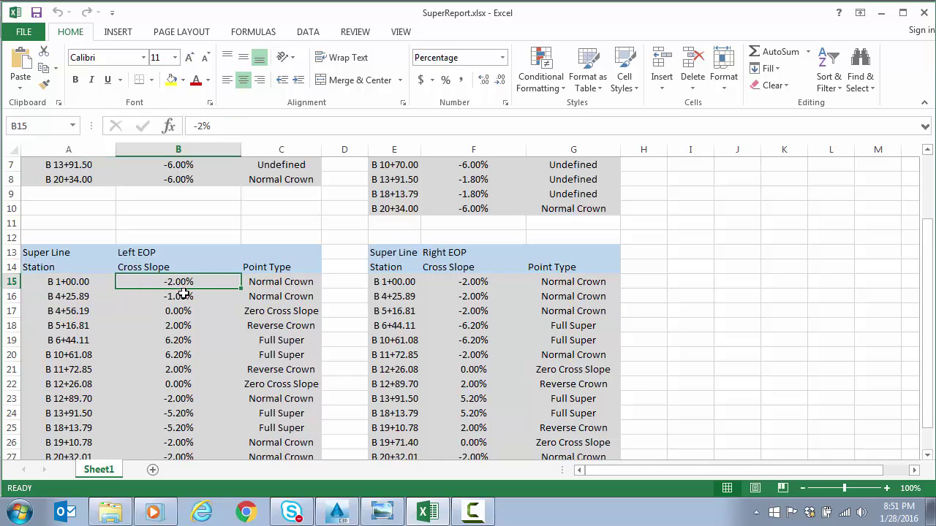
left_click(184, 295)
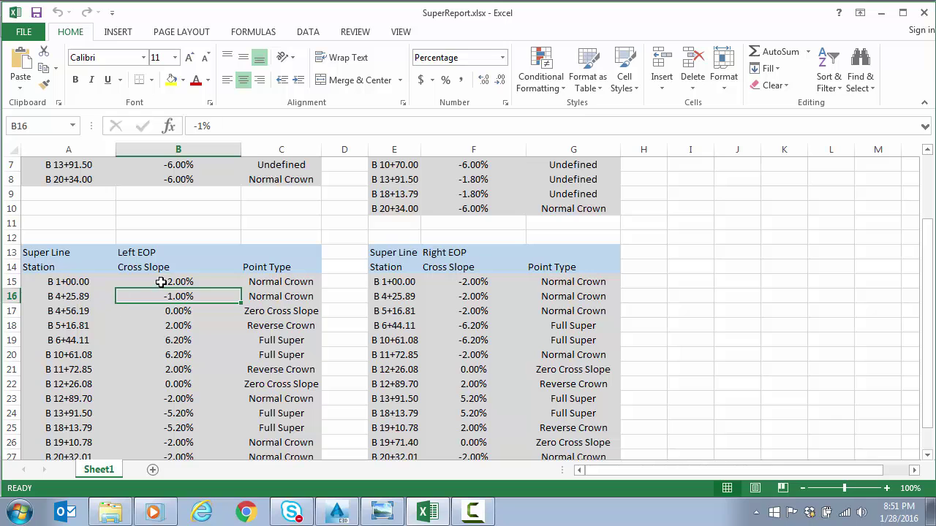
left_click(68, 300)
left_click(166, 300)
left_click(81, 300)
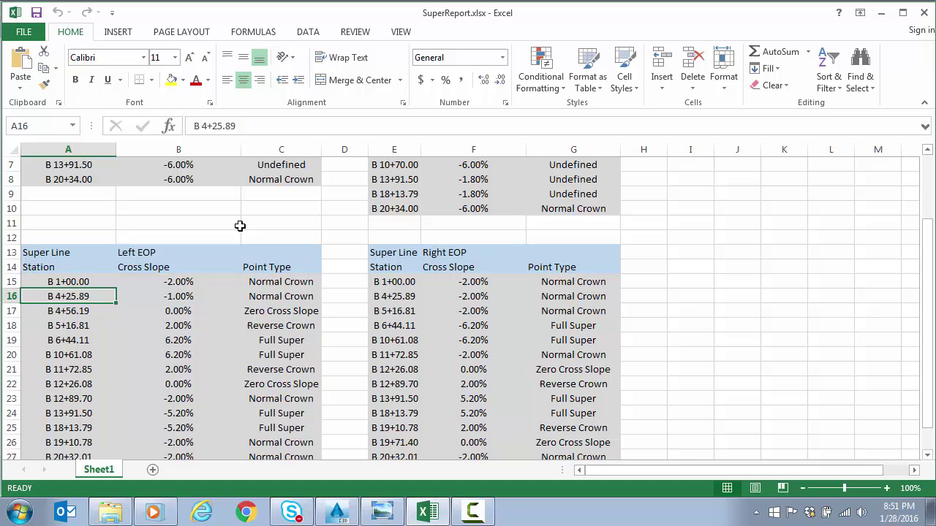
left_click(883, 16)
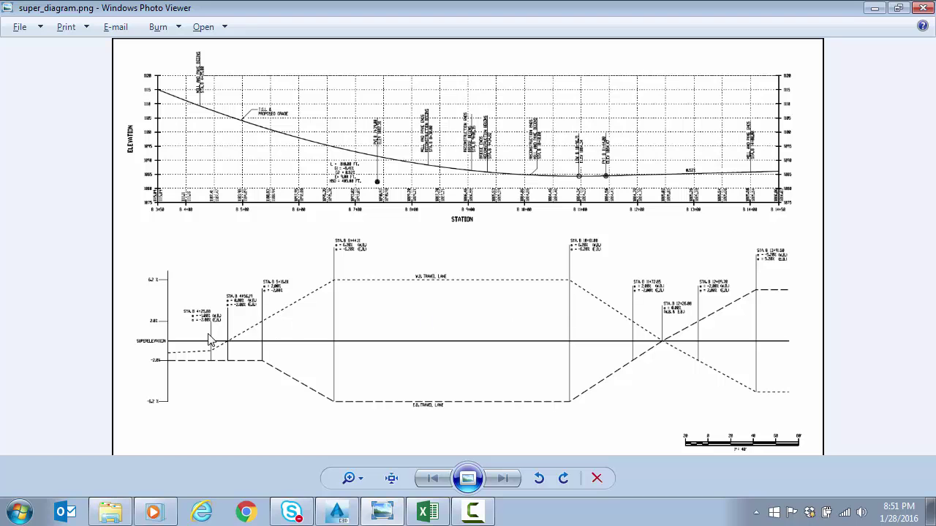
left_click(875, 8)
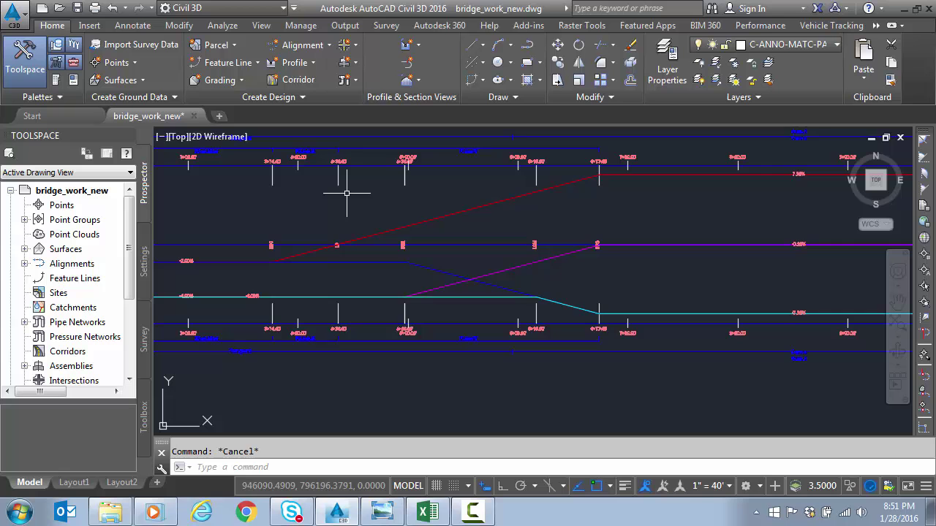
- Move the superelevation view's 3+76.60 critical station to 425.88
left_click(362, 166)
scroll(247, 185, "up", 4)
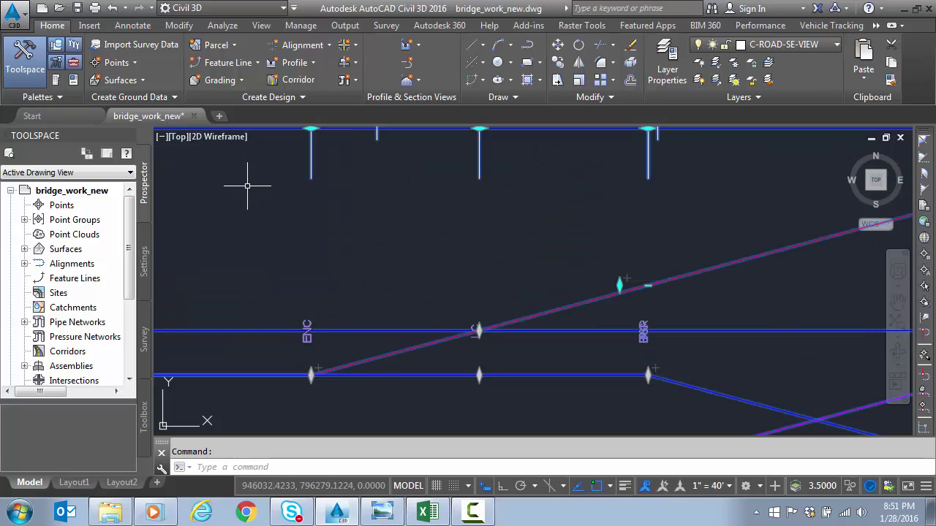
scroll(252, 190, "down", 3)
scroll(280, 226, "up", 1)
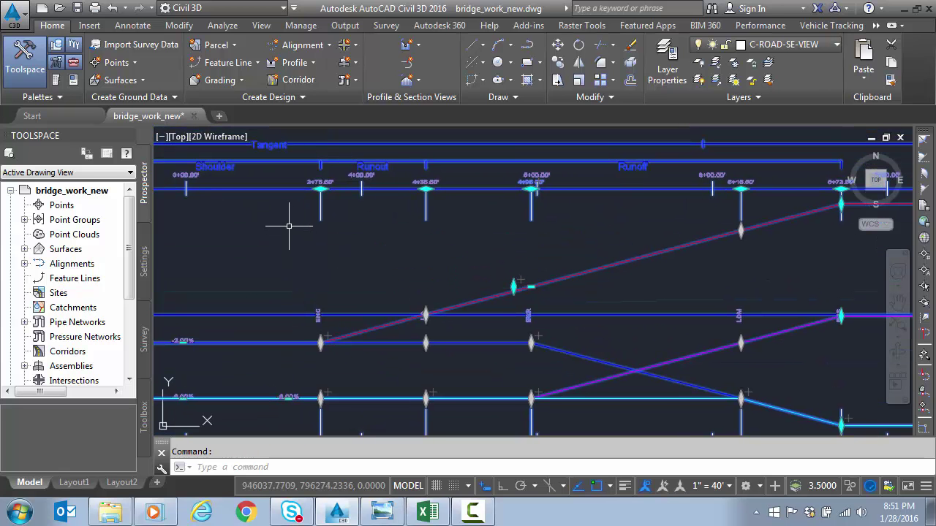
scroll(329, 207, "up", 3)
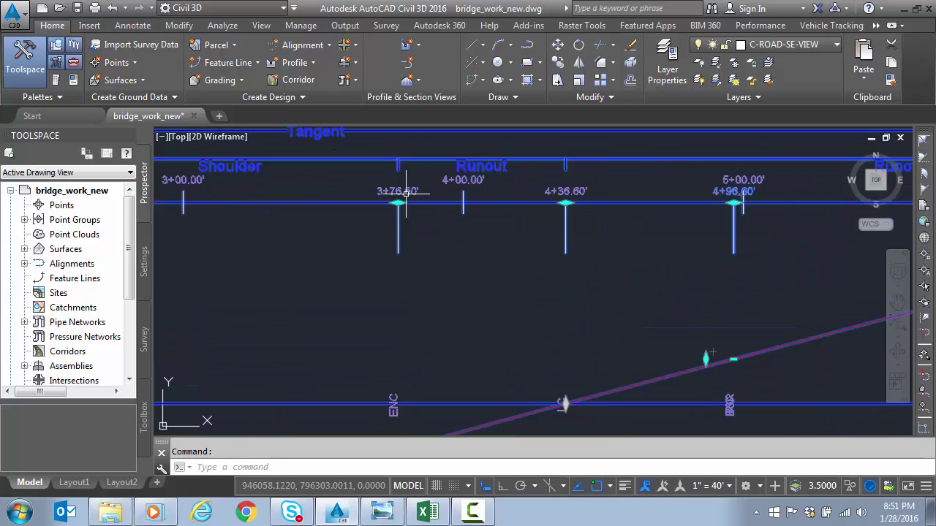
left_click(398, 203)
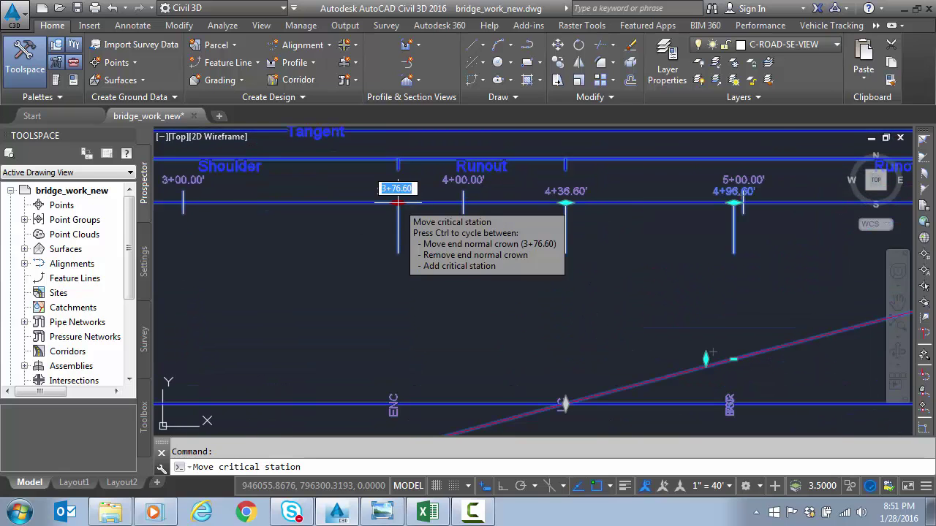
type("425.88")
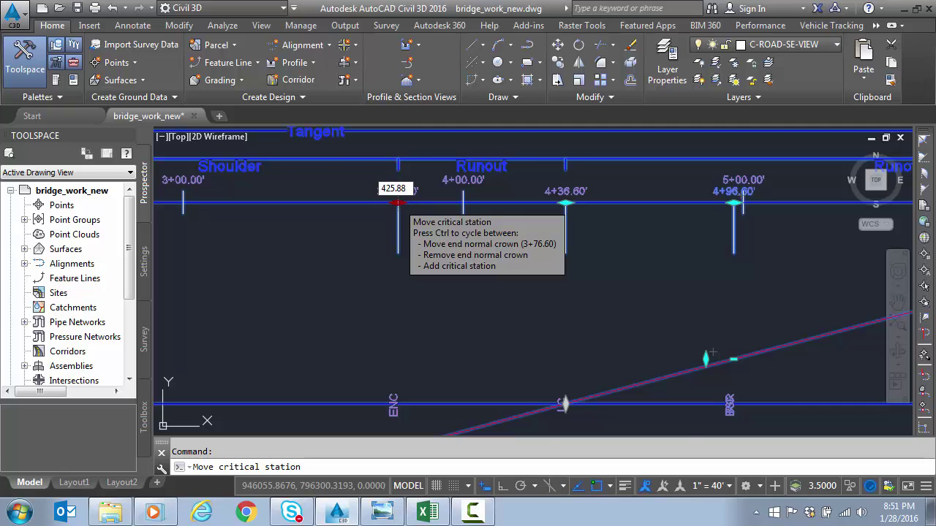
key("Return")
scroll(439, 292, "down", 4)
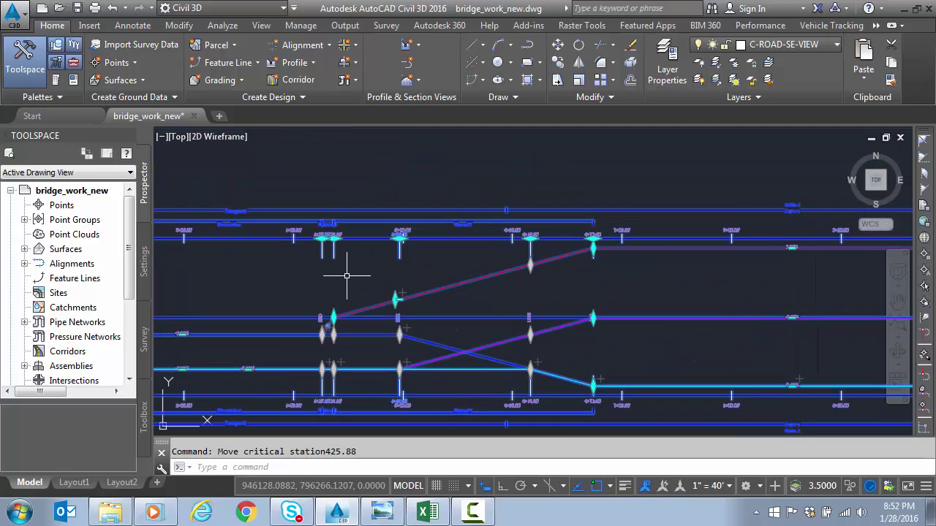
scroll(347, 348, "up", 5)
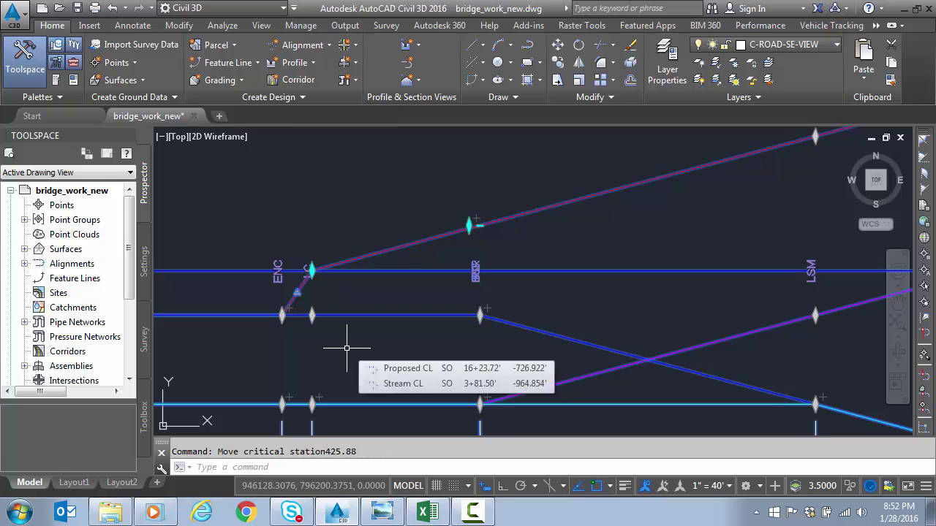
mouse_move(314, 278)
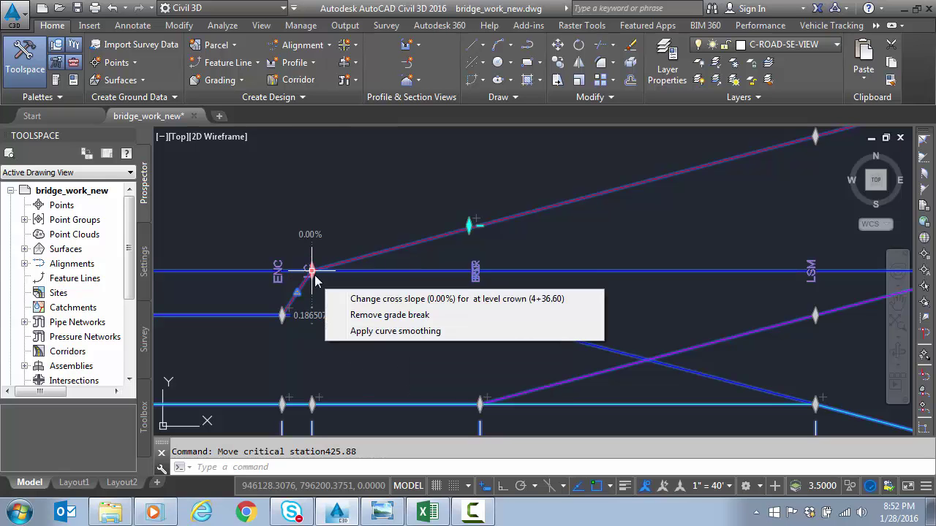
scroll(411, 266, "down", 2)
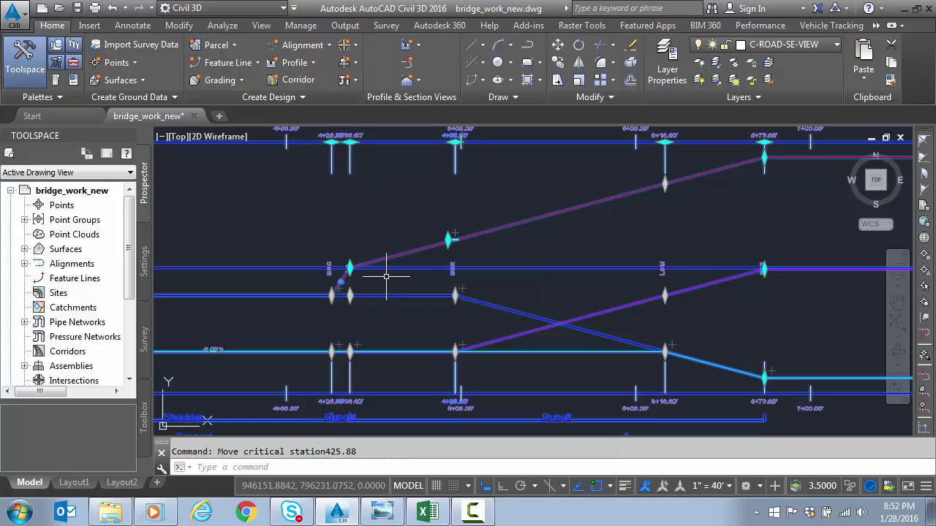
- Compare the change against the design diagram and SuperReport spreadsheet, then return to Civil 3D
mouse_move(383, 273)
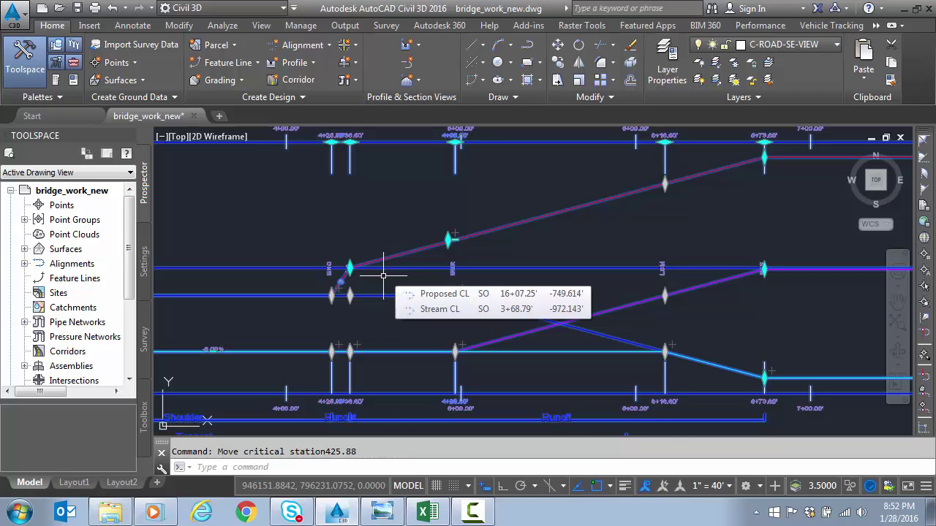
left_click(388, 515)
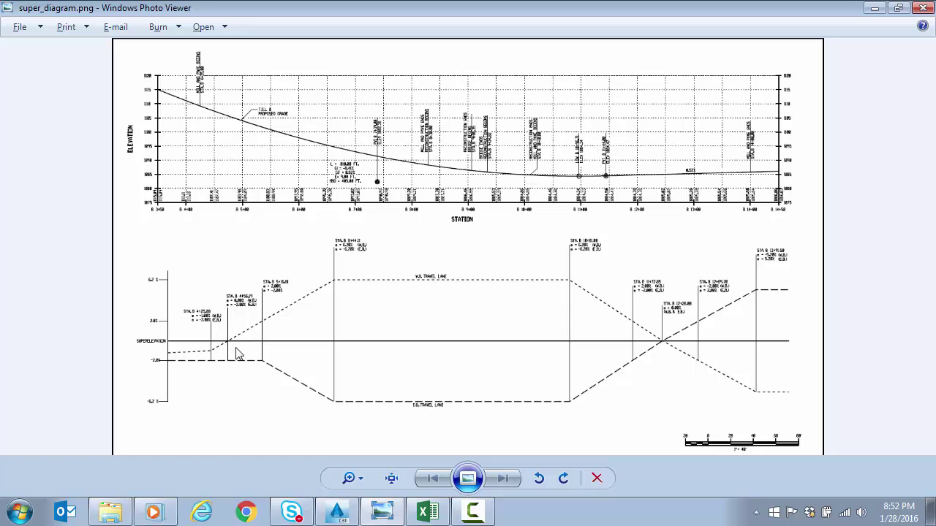
left_click(427, 513)
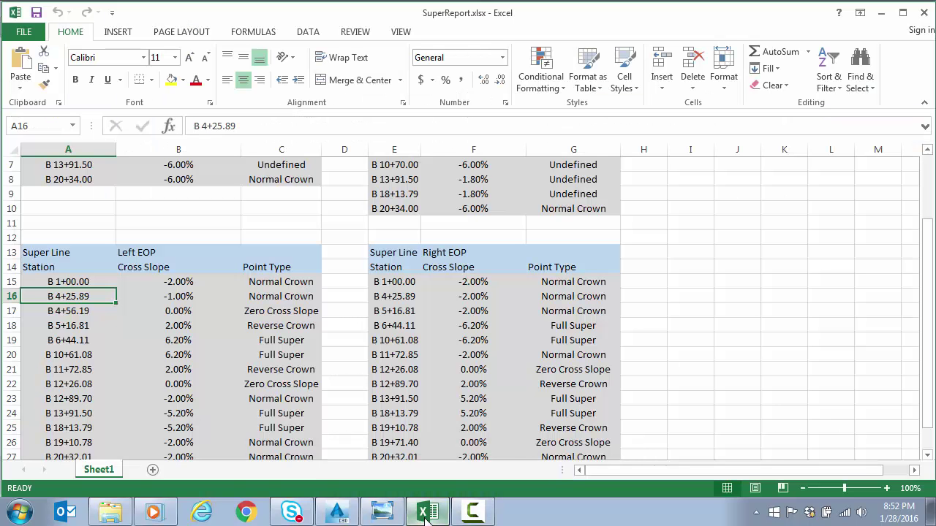
left_click(336, 512)
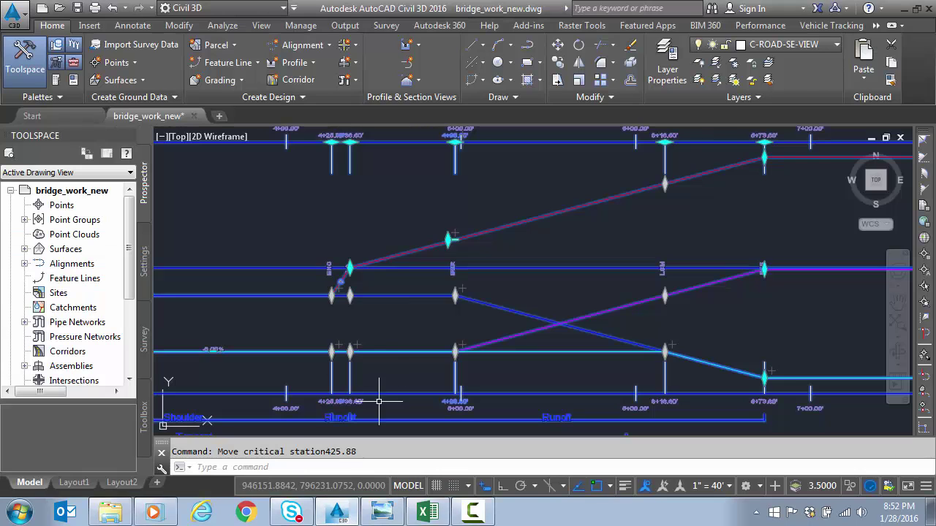
- Relocate critical station 4+36.60 to 456.19, so the runout begins at 4+25.88 and 4+56.19
left_click(350, 143)
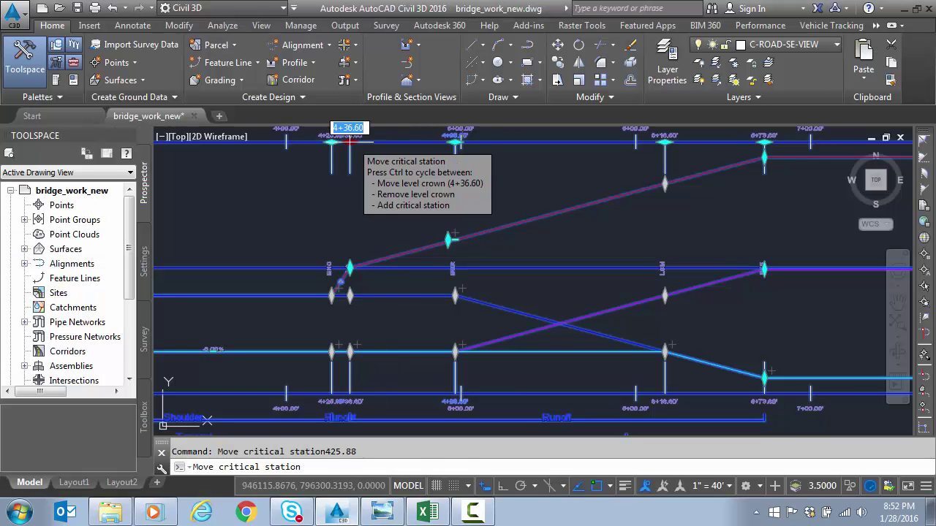
type("456.19")
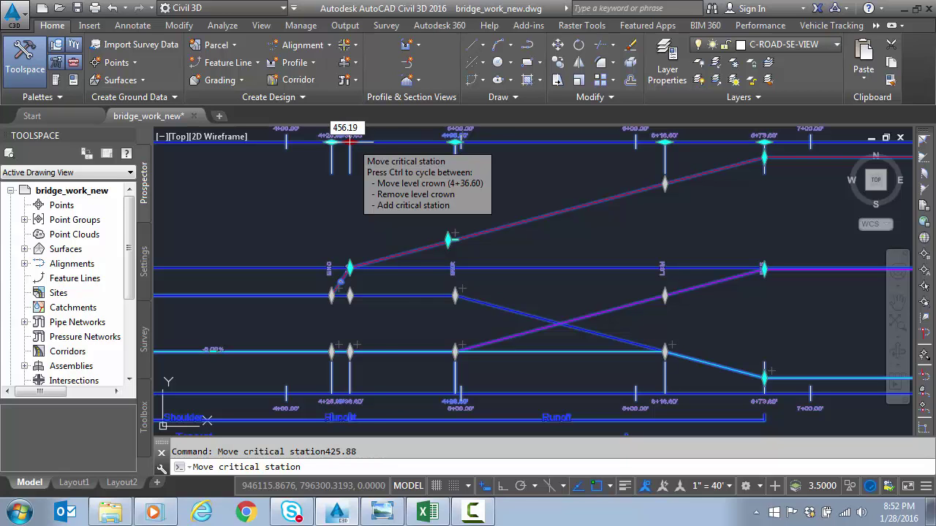
key("Return")
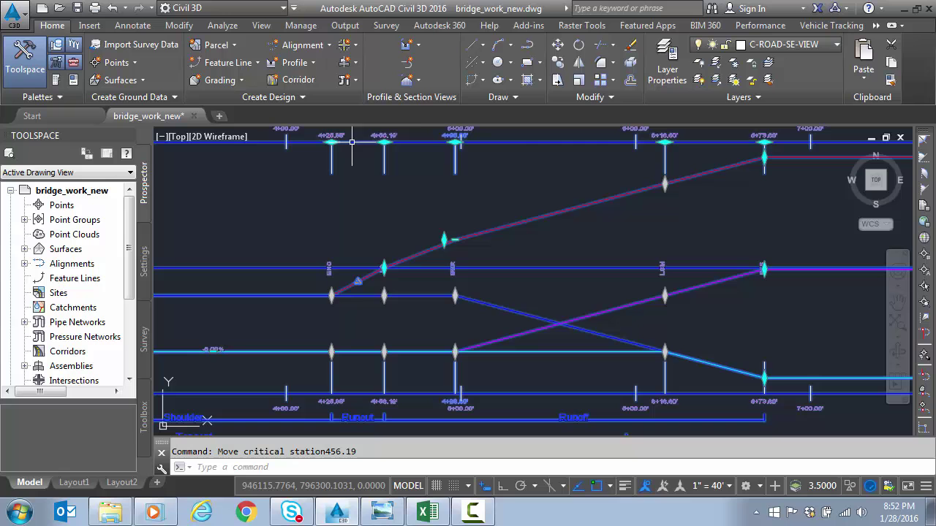
mouse_move(395, 157)
mouse_move(430, 165)
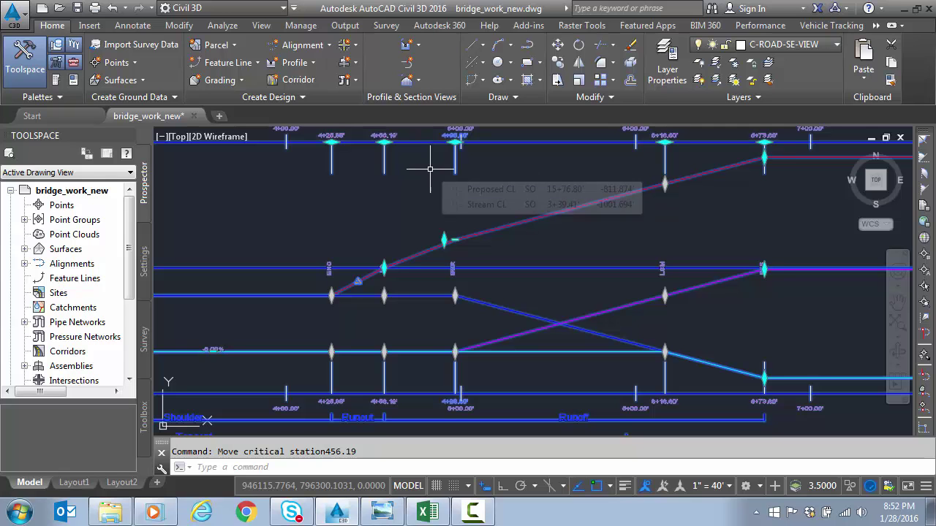
mouse_move(440, 203)
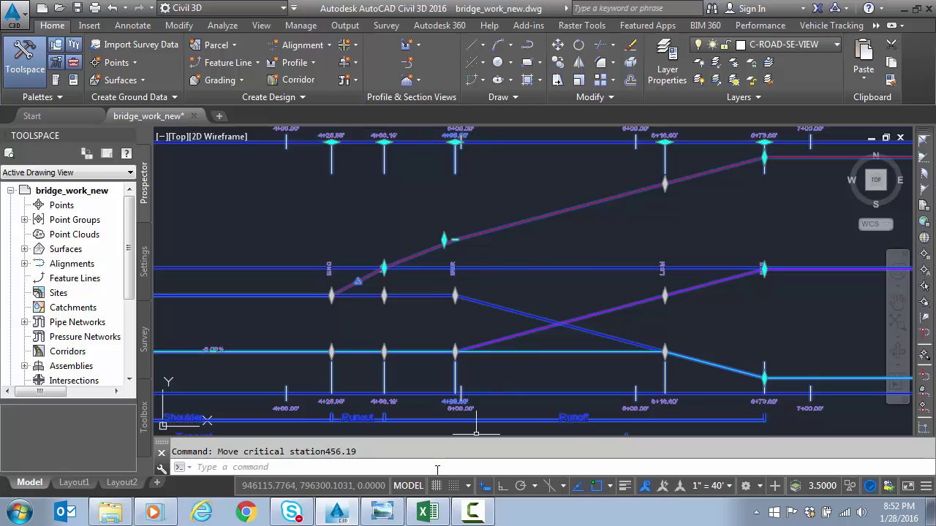
left_click(426, 512)
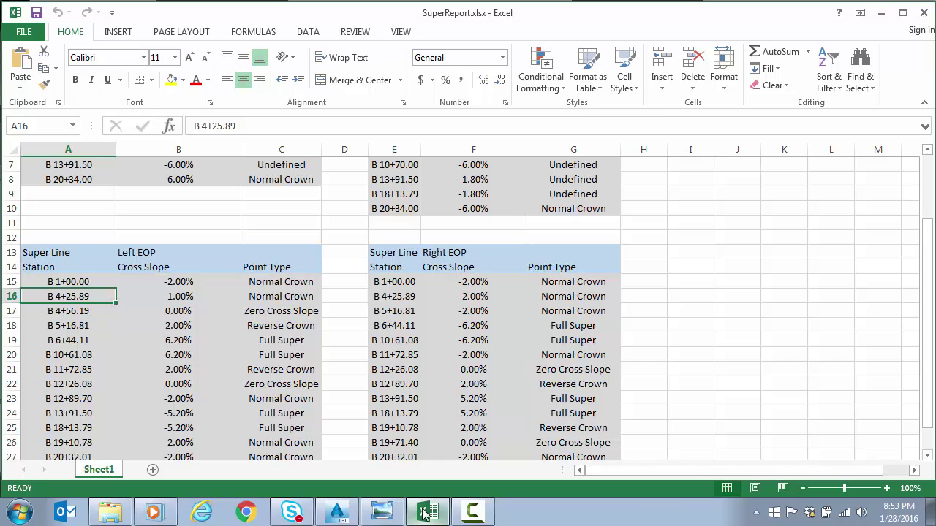
left_click(404, 514)
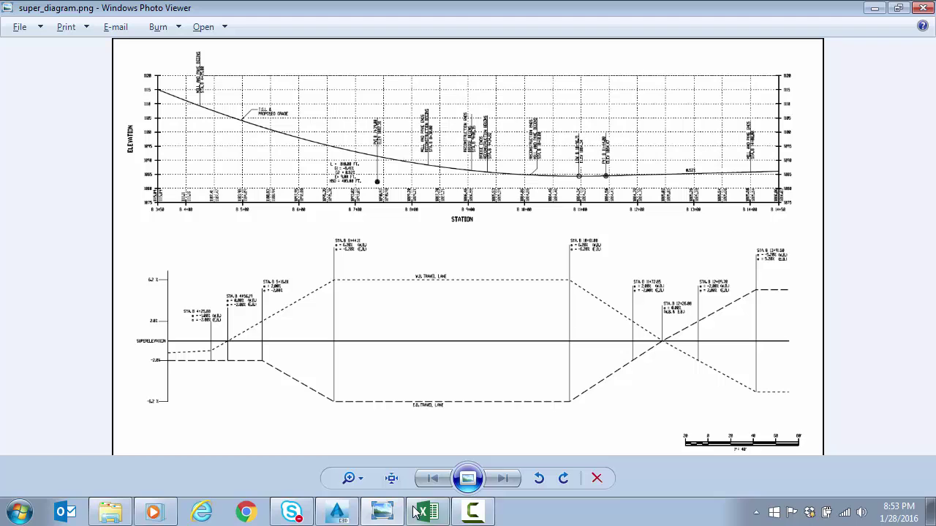
- Move the 4+96.60 critical station to 516.81 in the superelevation view
left_click(336, 511)
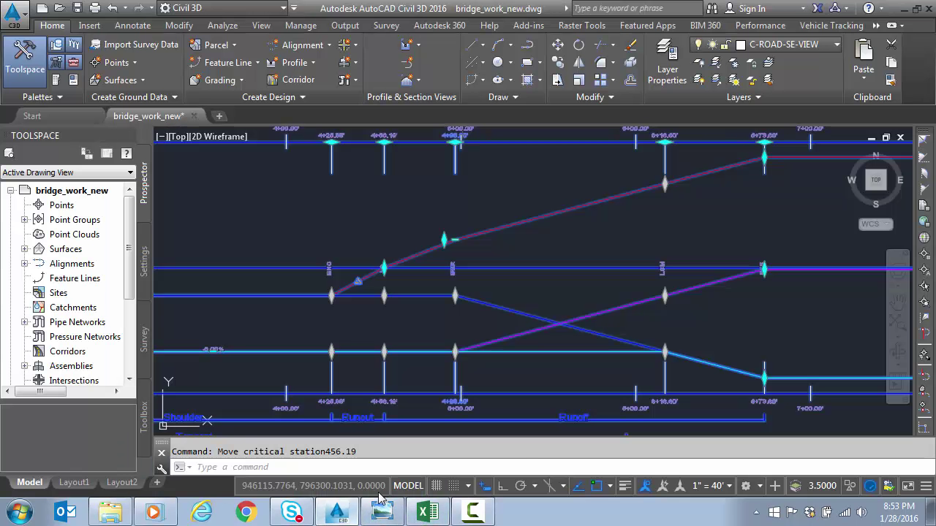
left_click(455, 141)
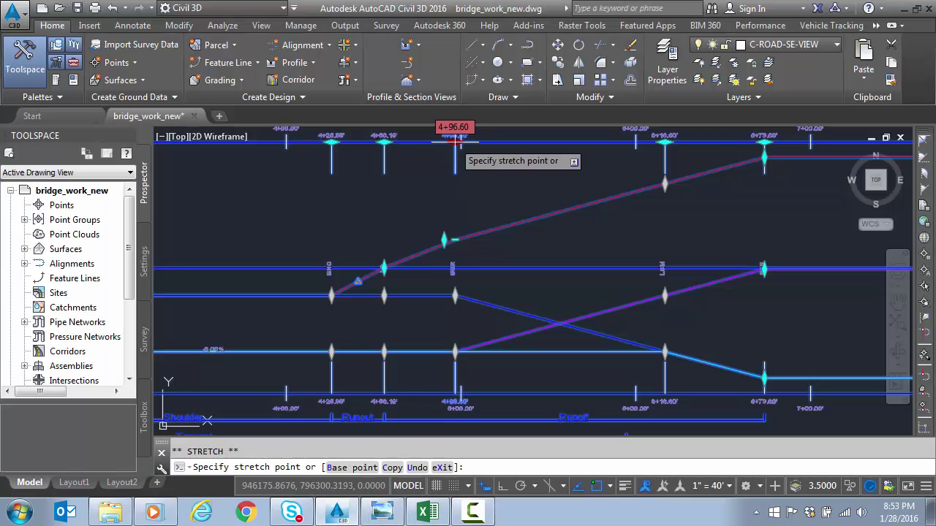
type("516")
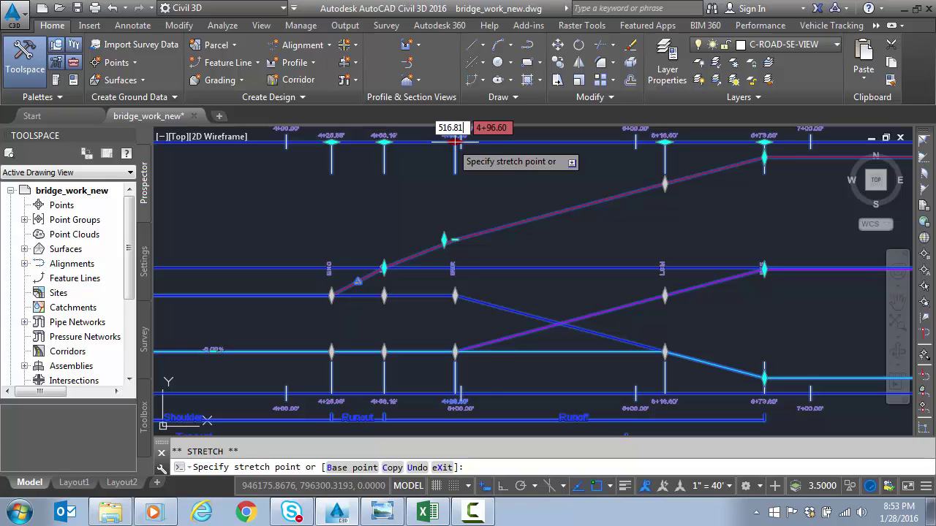
type(".81")
key("Return")
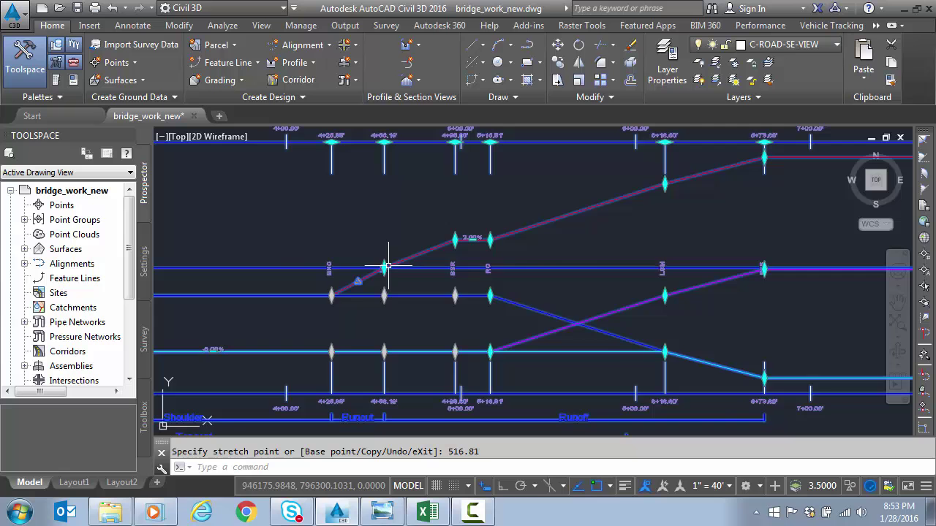
- Pan to stations 6+00–8+00 and check the station values in the Excel report
middle_click_drag(575, 271, 341, 336)
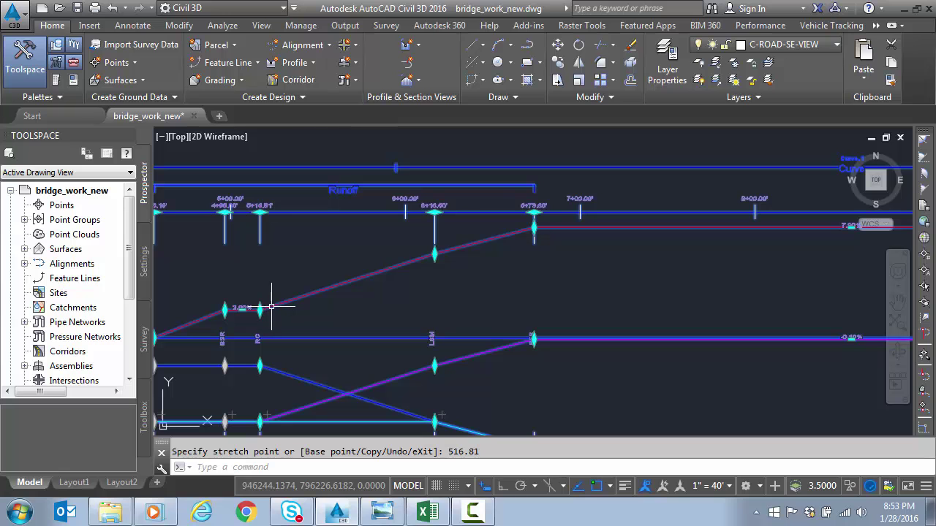
mouse_move(272, 307)
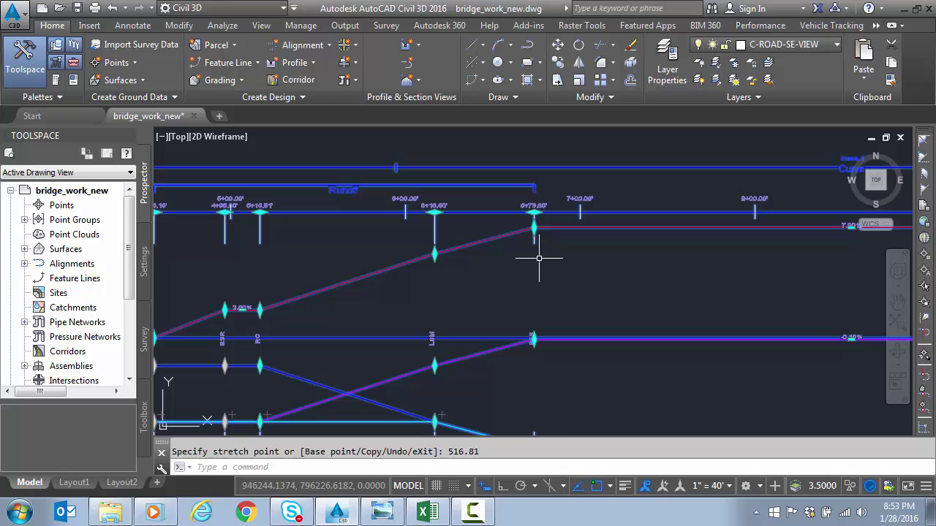
mouse_move(538, 259)
left_click(427, 512)
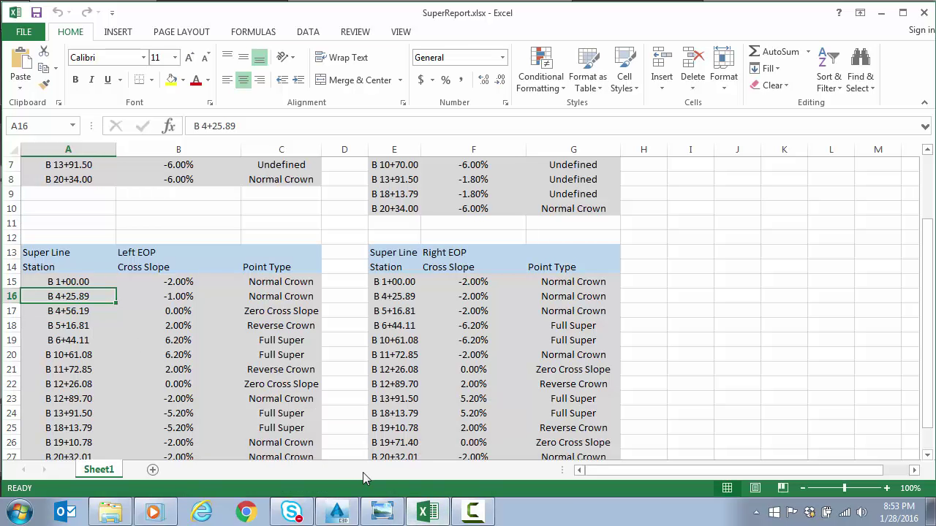
left_click(339, 514)
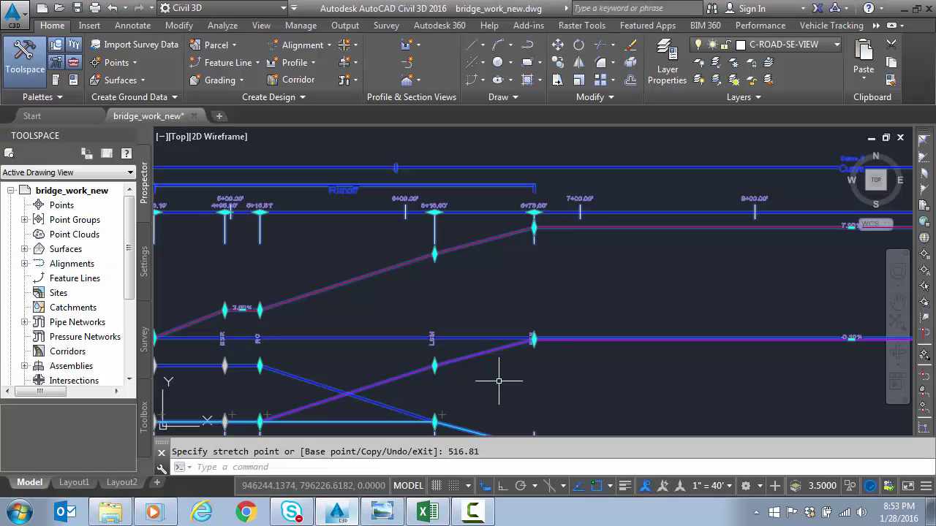
- Shift the begin full super critical station from 6+73.60 to 6+44.11
left_click(533, 213)
type("644.11")
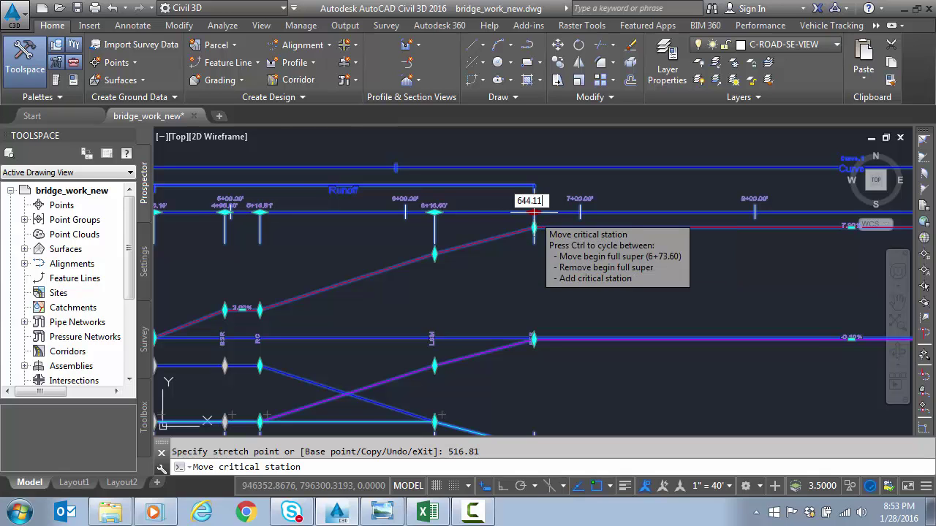
key("Return")
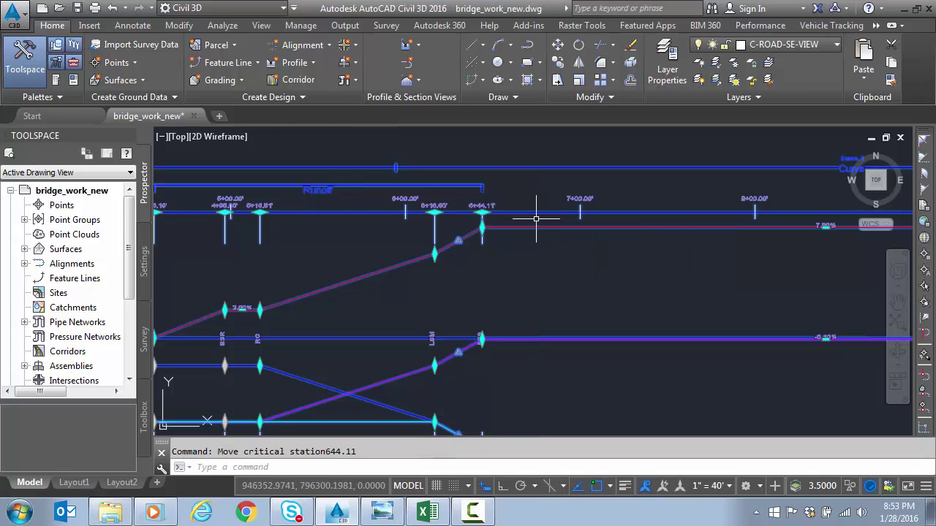
middle_click_drag(754, 312, 294, 312)
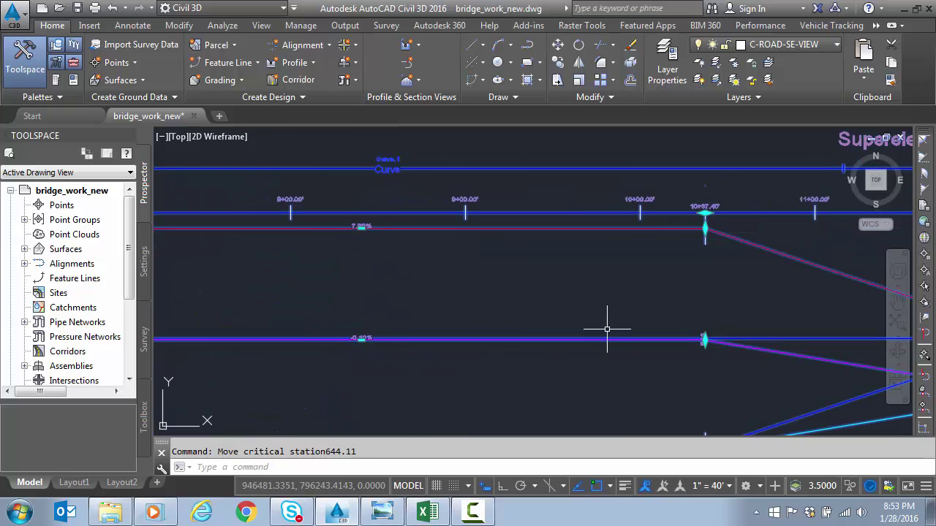
middle_click_drag(730, 302, 561, 312)
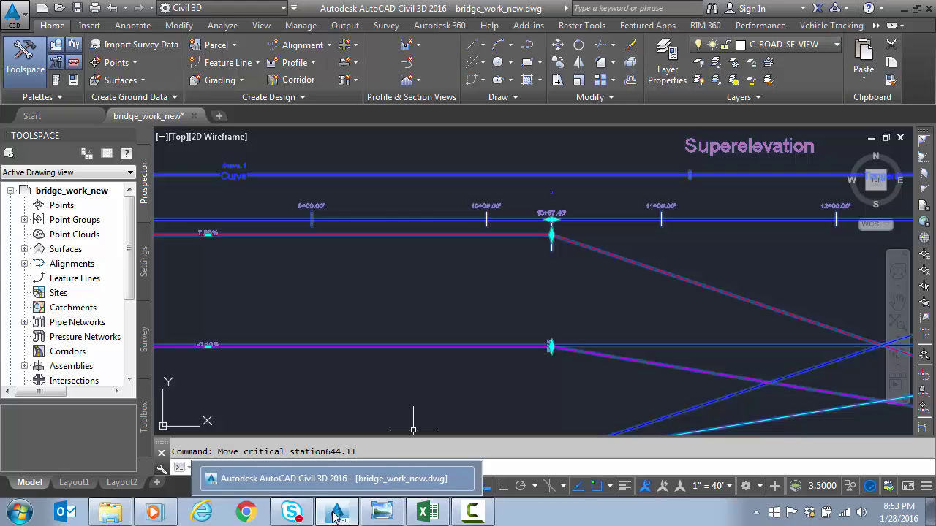
- Compare the edited stations against super_diagram.png and SuperReport.xlsx, then return to the drawing
left_click(379, 514)
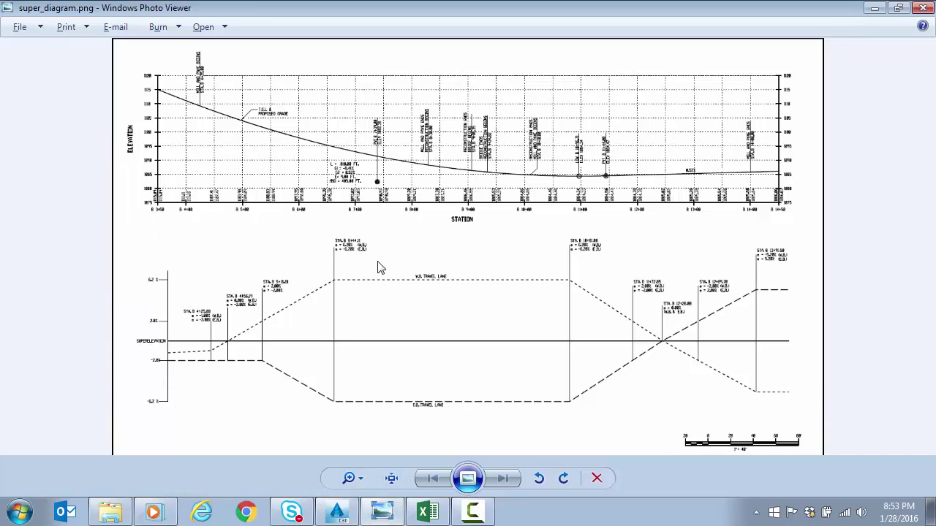
left_click(427, 513)
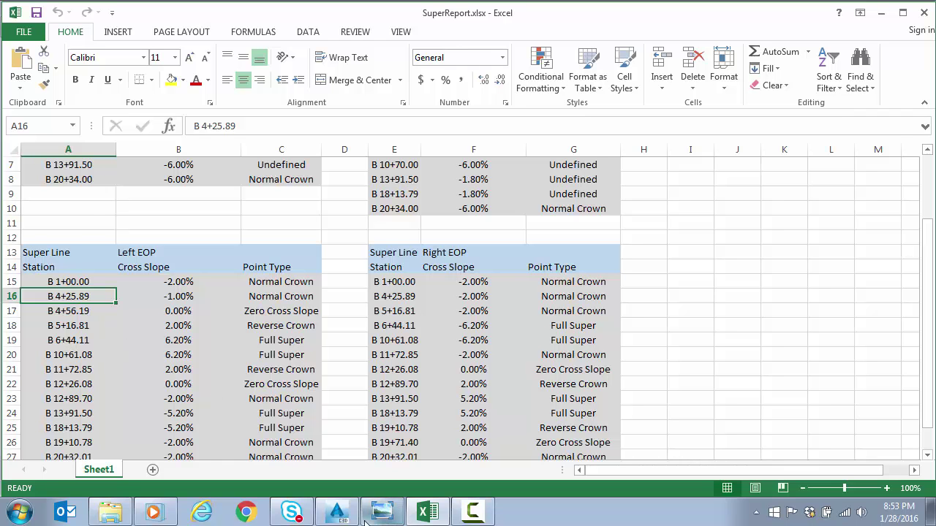
left_click(336, 513)
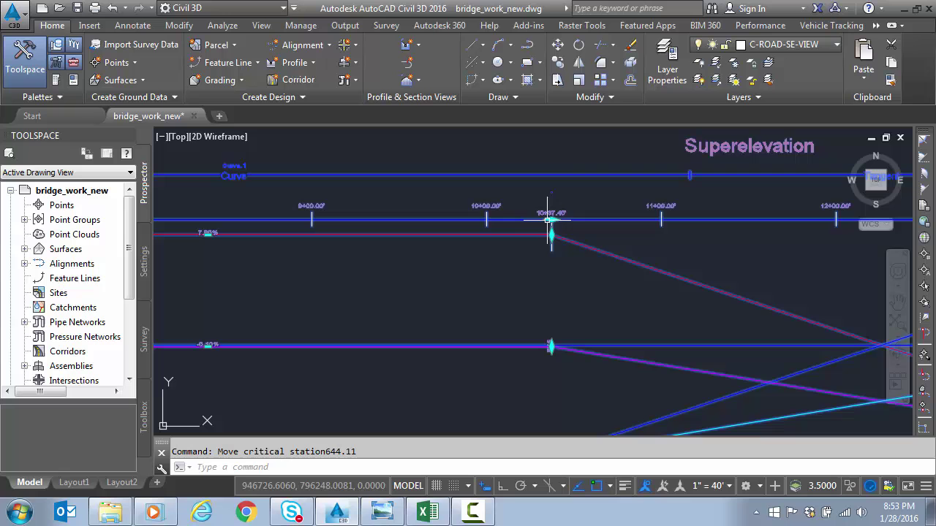
- Move the end full super critical station from 10+37.40 to 1061.08
left_click(551, 219)
type("10")
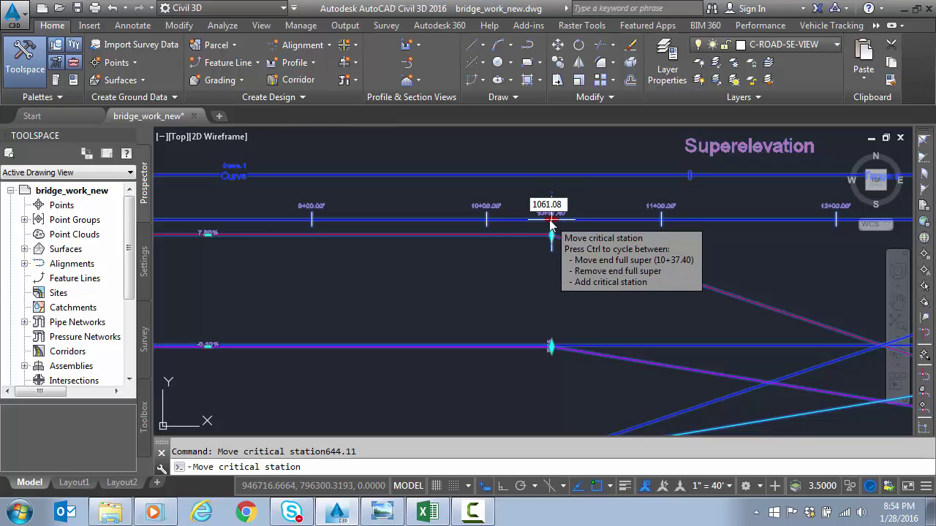
type("61.08")
key("Return")
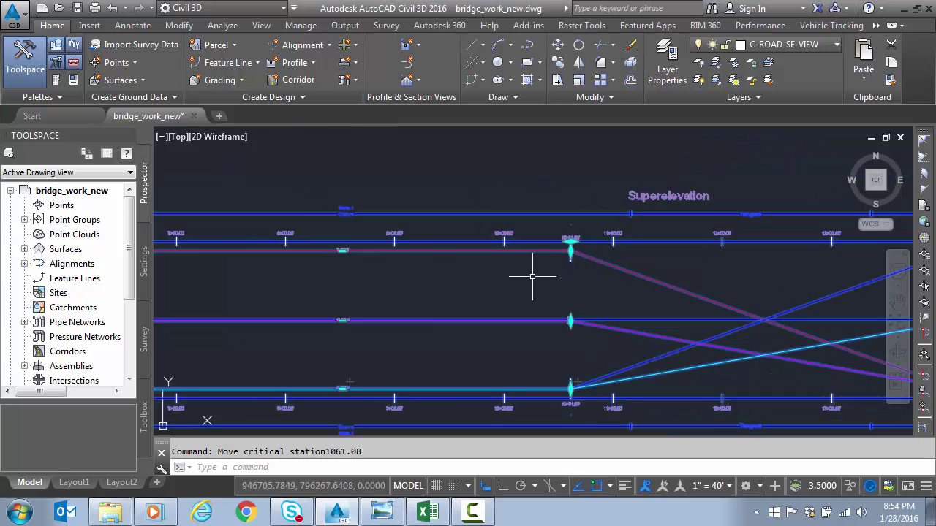
middle_click_drag(603, 278, 382, 305)
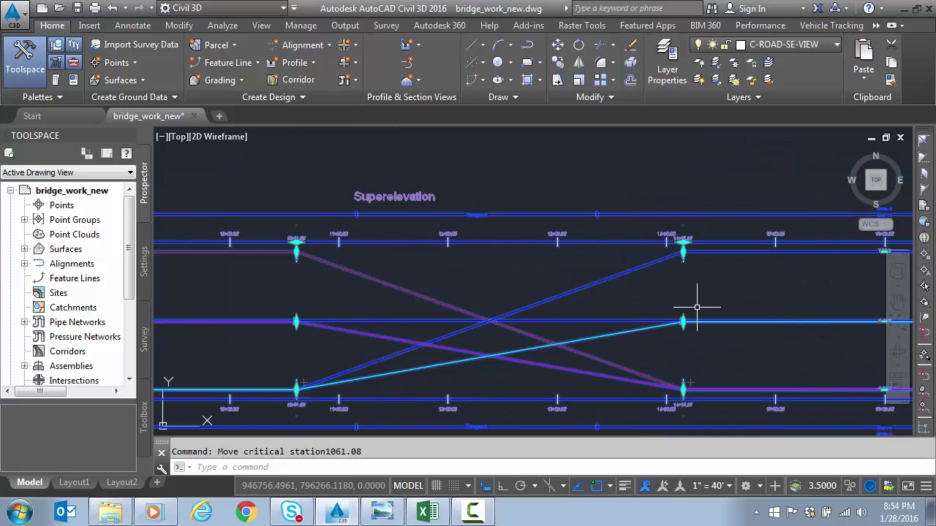
middle_click_drag(696, 309, 506, 307)
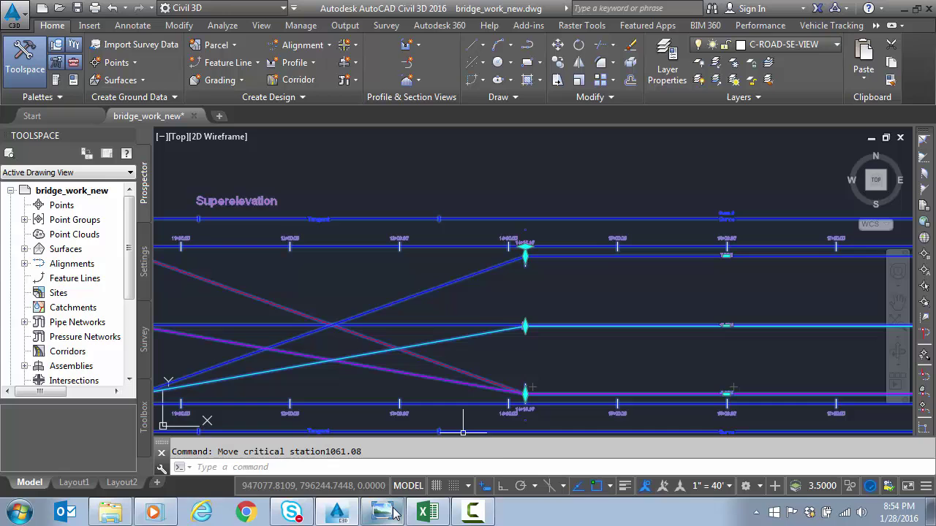
mouse_move(393, 511)
left_click(424, 513)
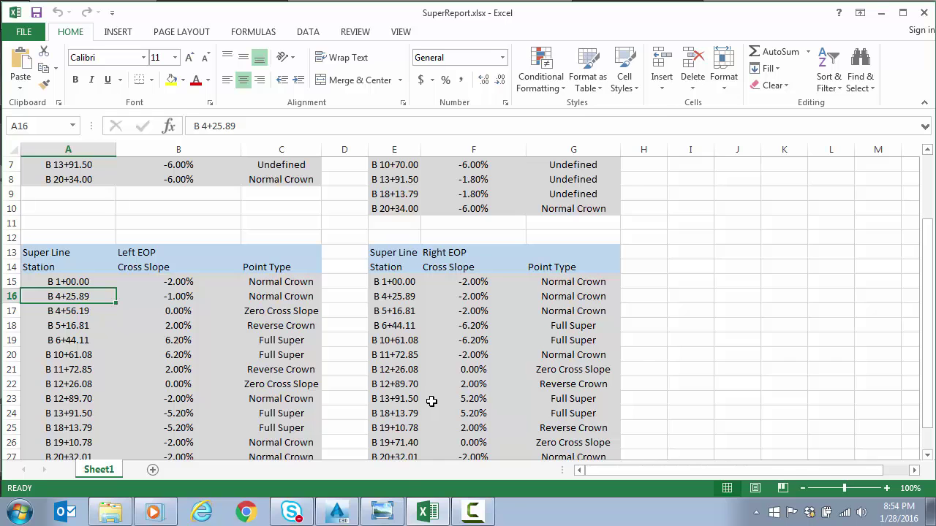
left_click(381, 512)
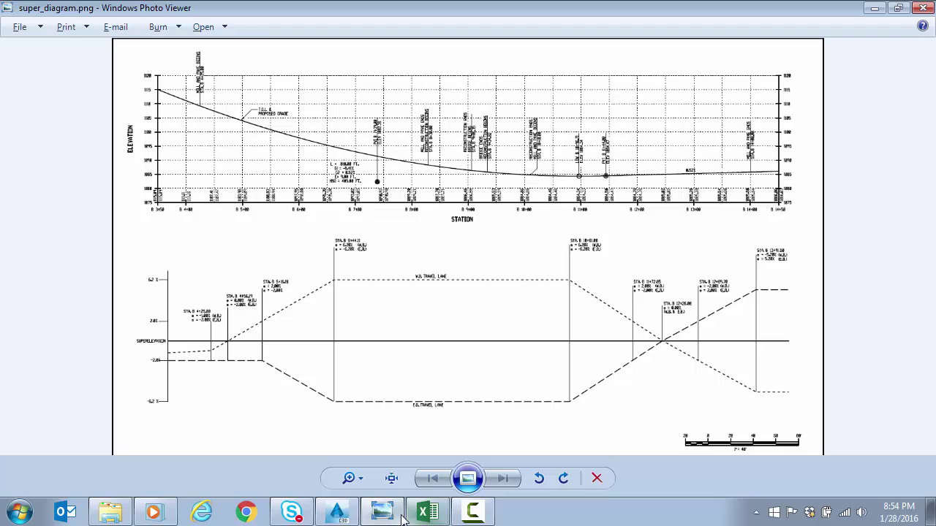
left_click(336, 512)
- Shift the begin full super critical station from 14+15.18 to 1391.50
left_click(525, 249)
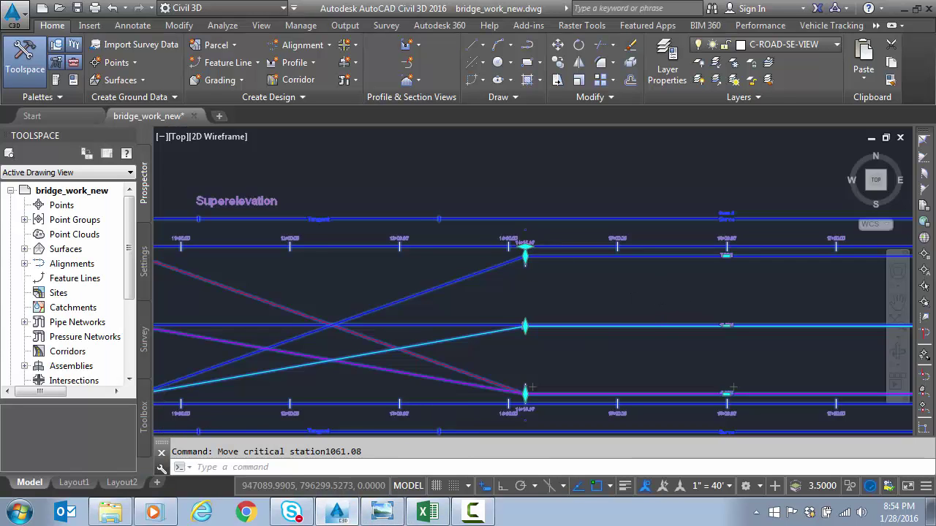
scroll(525, 249, "up", 3)
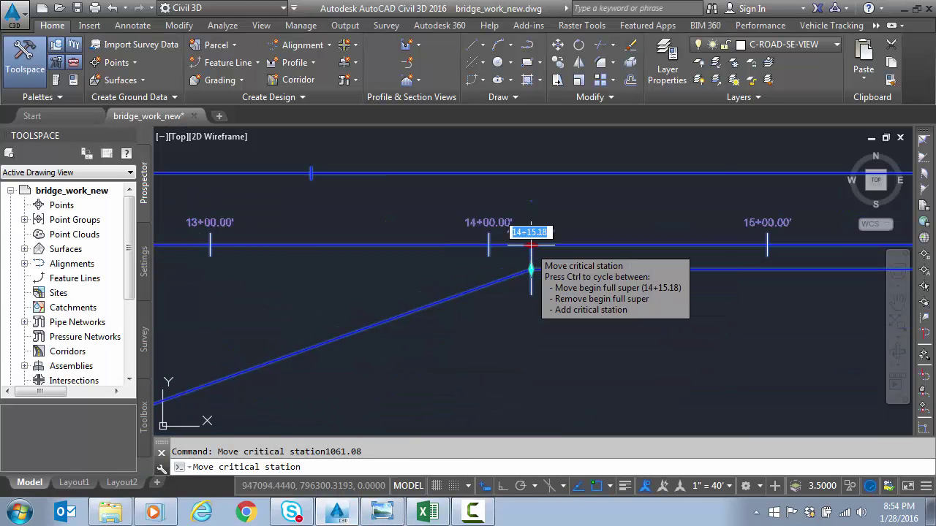
type("1")
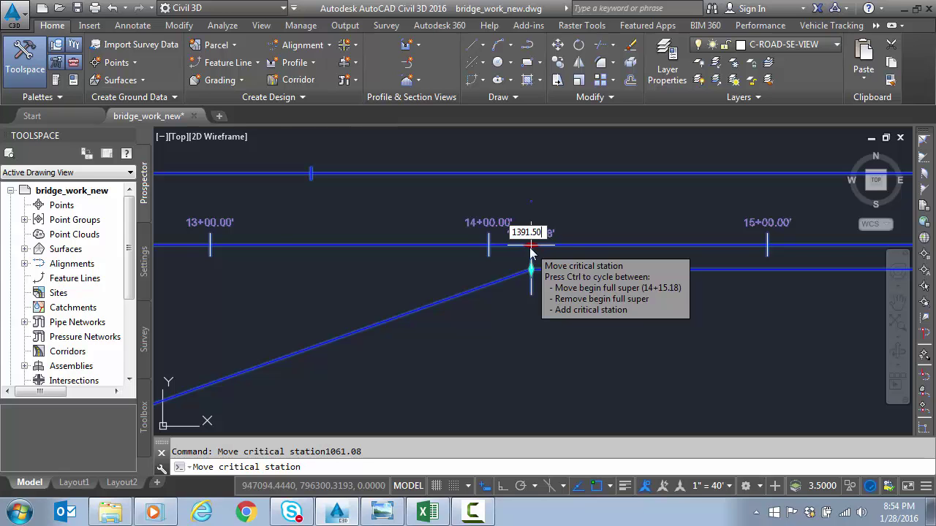
type("391.50")
key("Return")
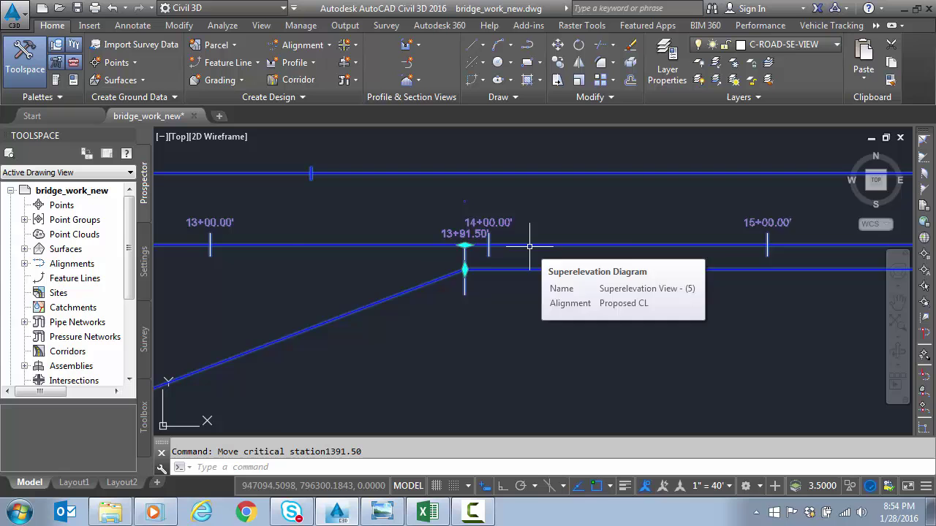
scroll(522, 246, "down", 5)
mouse_move(515, 247)
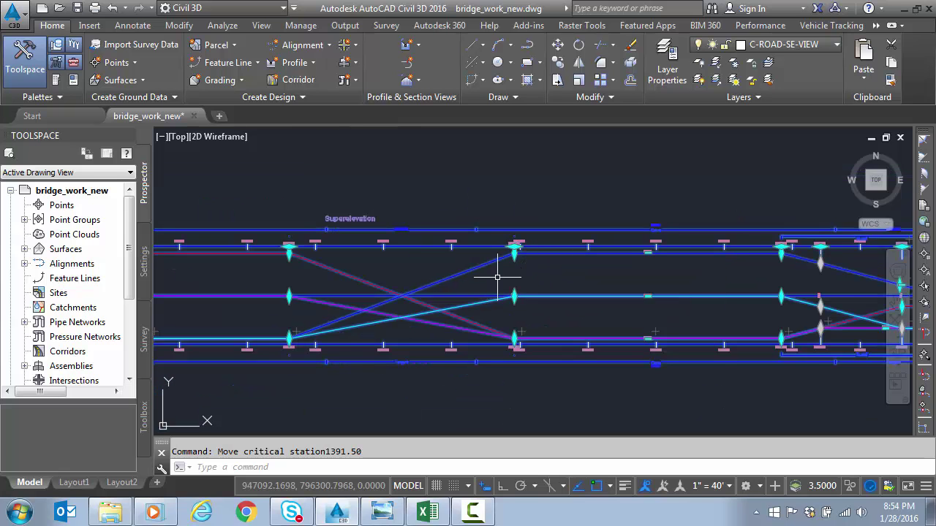
key("Escape")
scroll(521, 277, "up", 2)
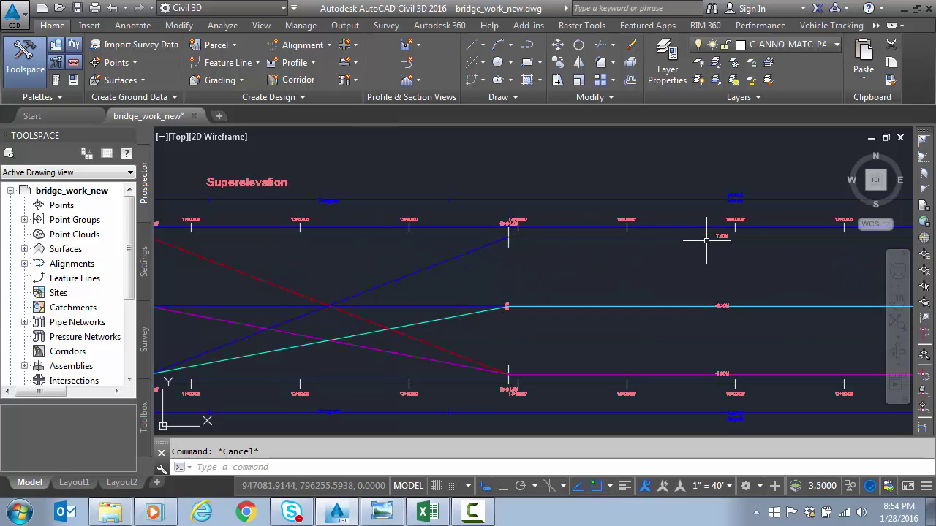
scroll(698, 243, "up", 2)
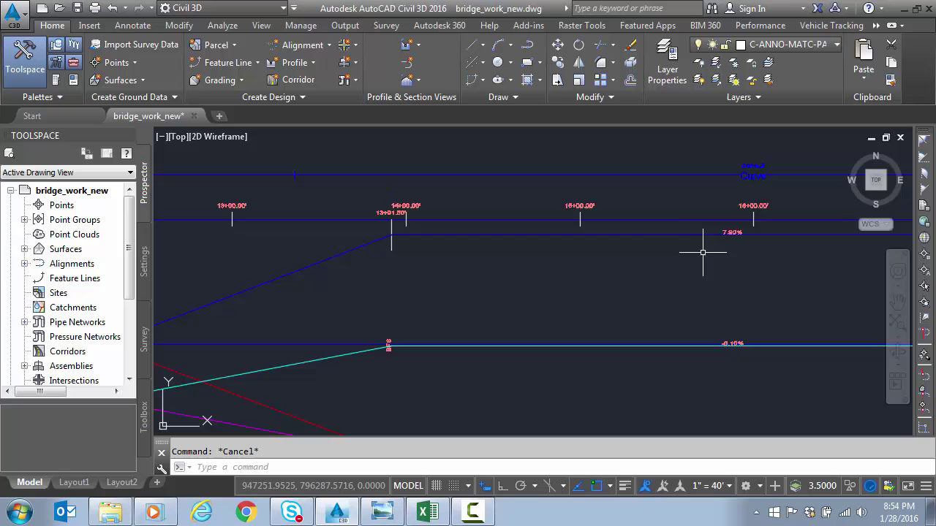
scroll(604, 268, "down", 2)
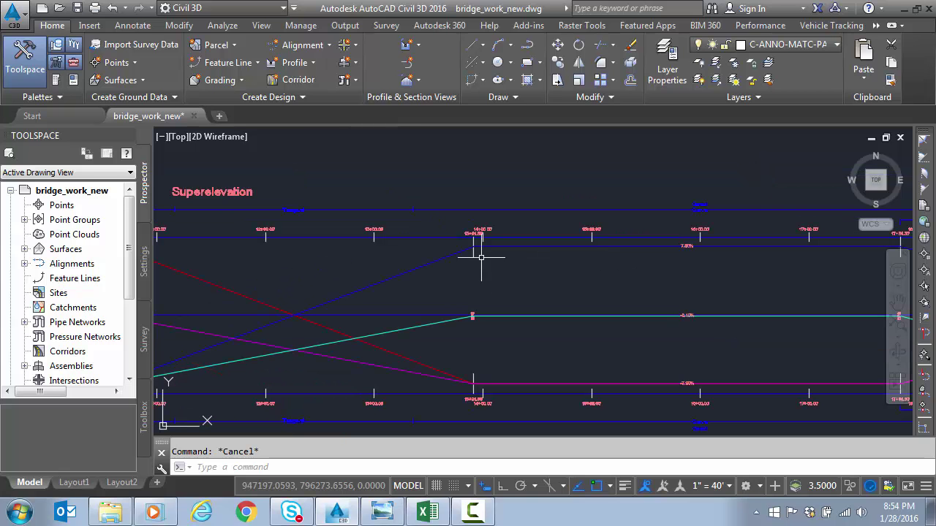
middle_click_drag(453, 285, 499, 275)
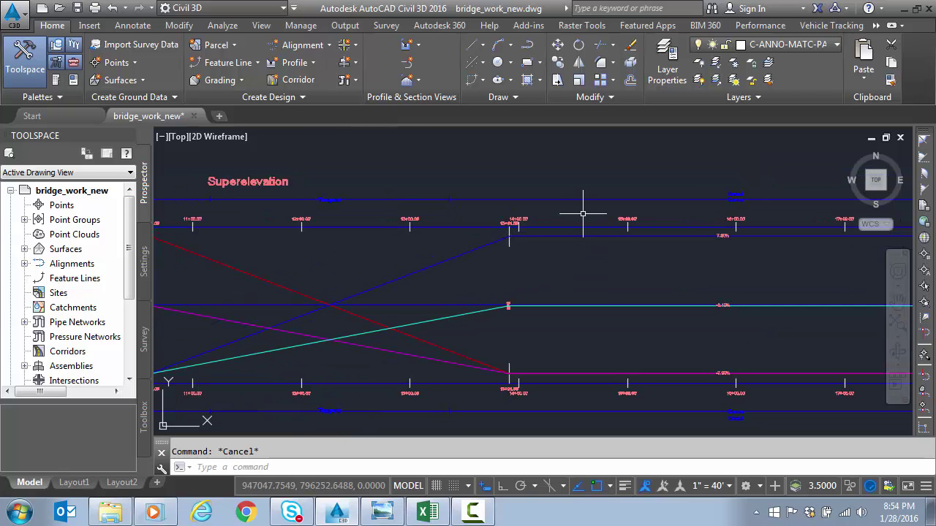
scroll(418, 298, "down", 2)
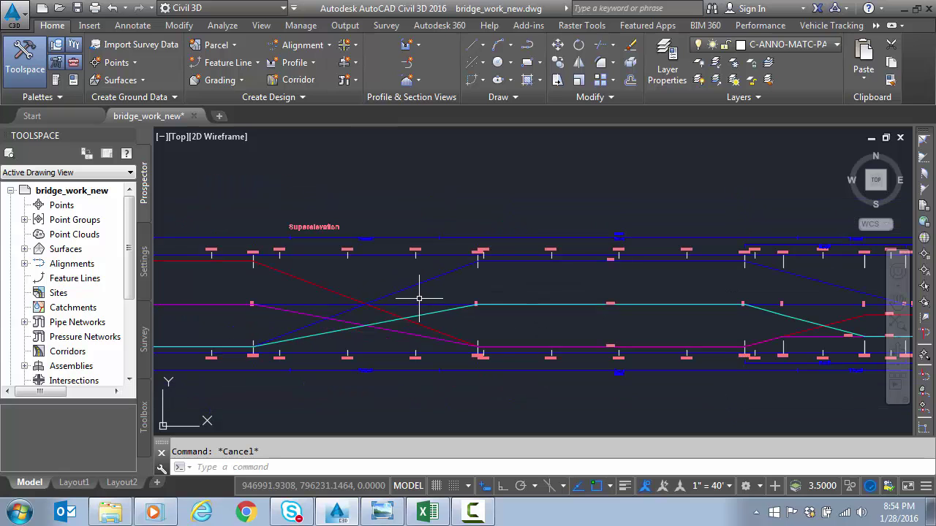
middle_click_drag(418, 298, 768, 268)
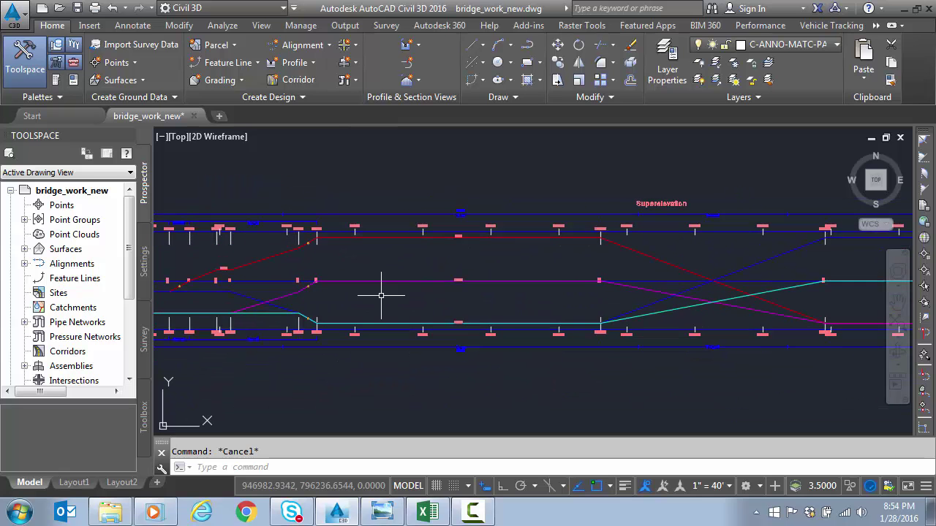
middle_click_drag(383, 292, 437, 295)
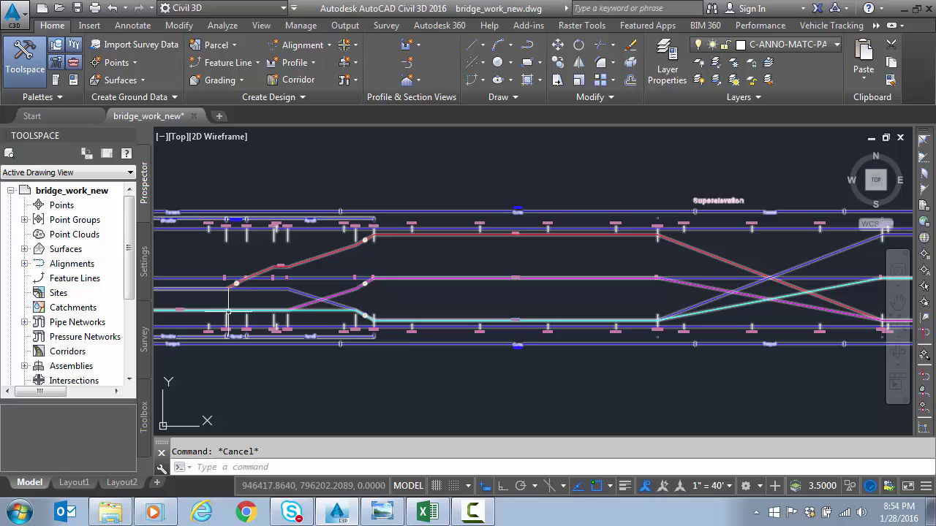
mouse_move(228, 310)
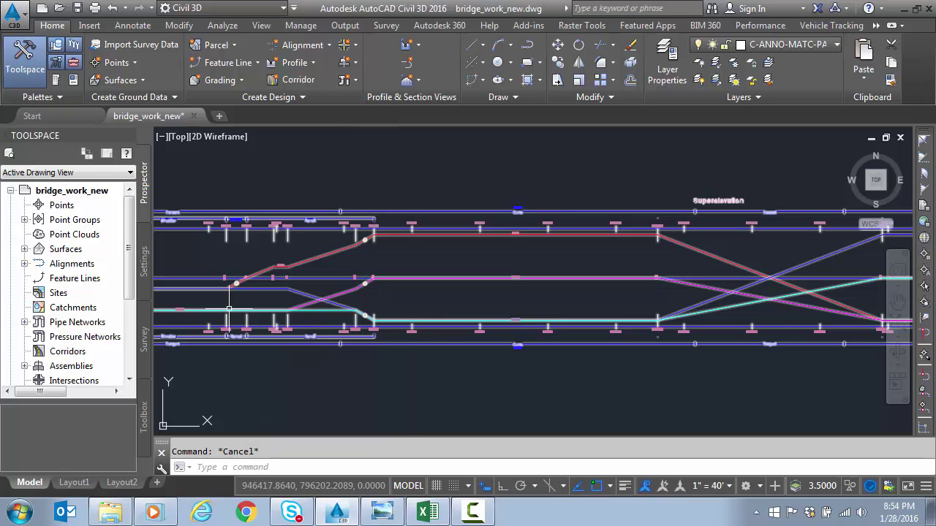
scroll(228, 311, "down", 2)
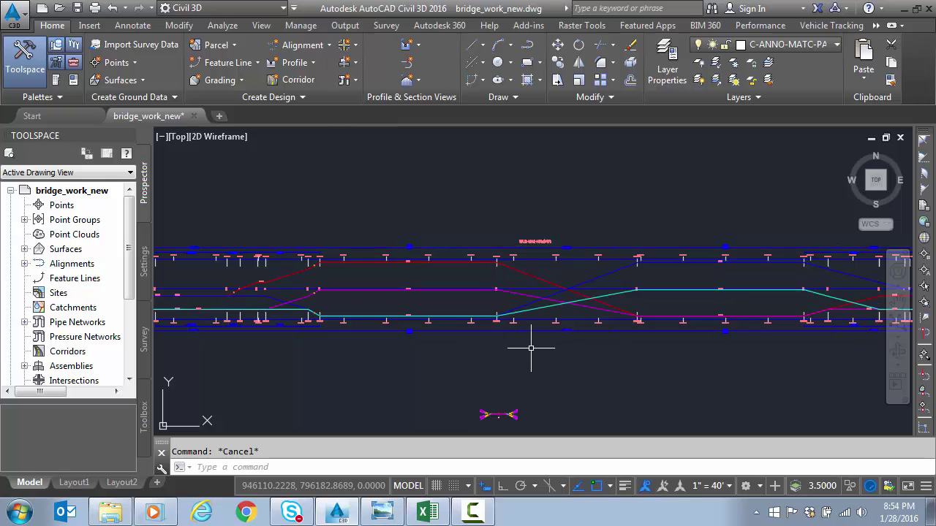
mouse_move(531, 348)
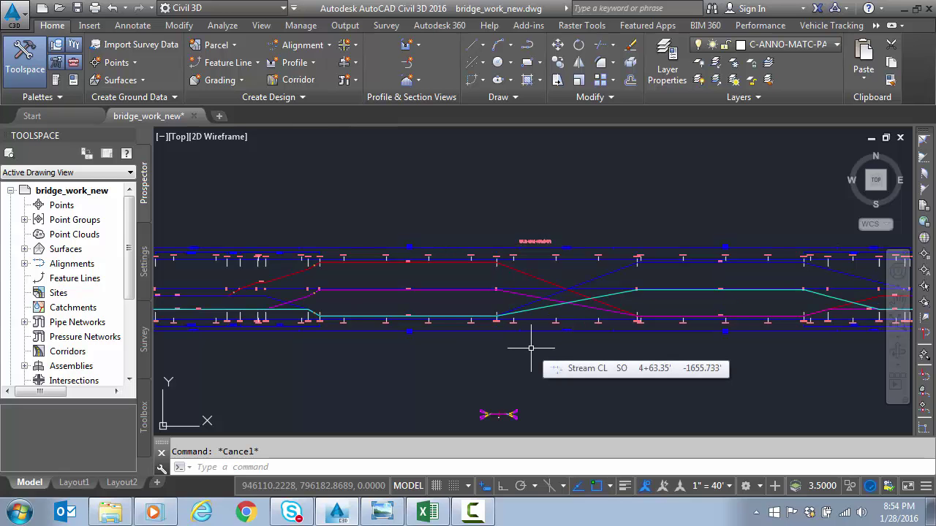